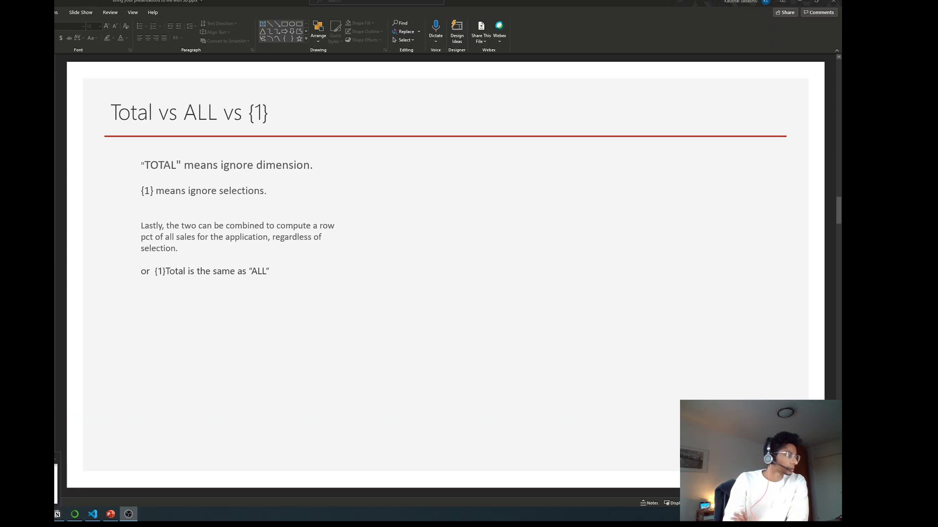
- Switch from the Total vs ALL vs {1} slide to the Qlik Sense '{1} vs ALL vs TOTAL' sheet
{"action": "key", "text": "alt+Tab"}
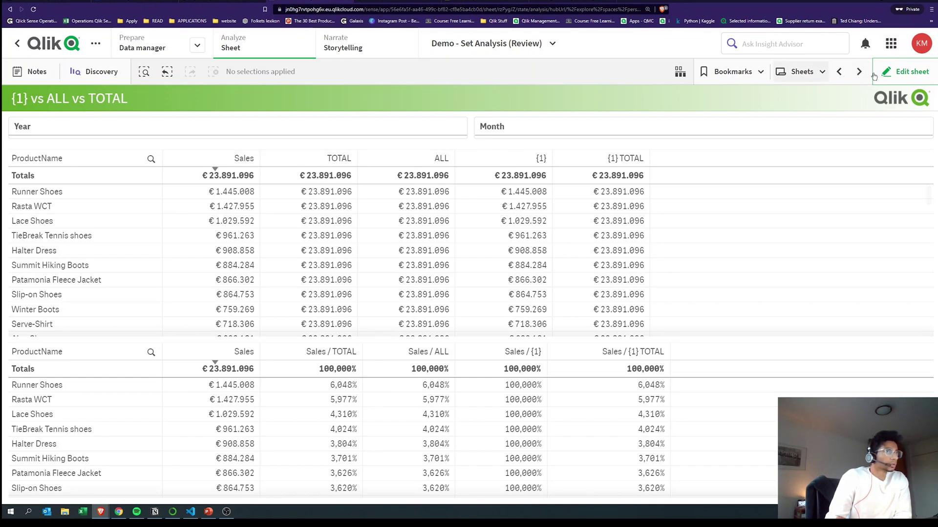
{"action": "left_click", "coordinate": [894, 71]}
{"action": "left_click", "coordinate": [725, 148]}
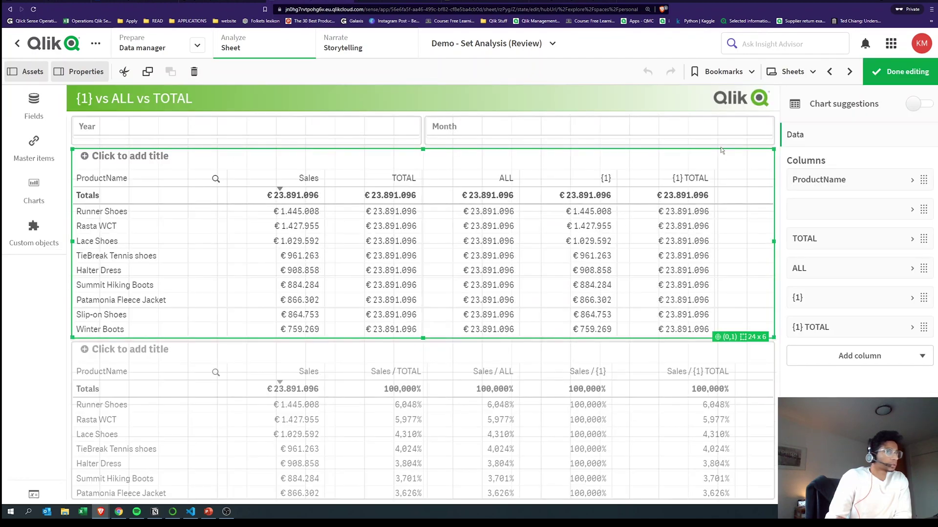
{"action": "left_click", "coordinate": [824, 239]}
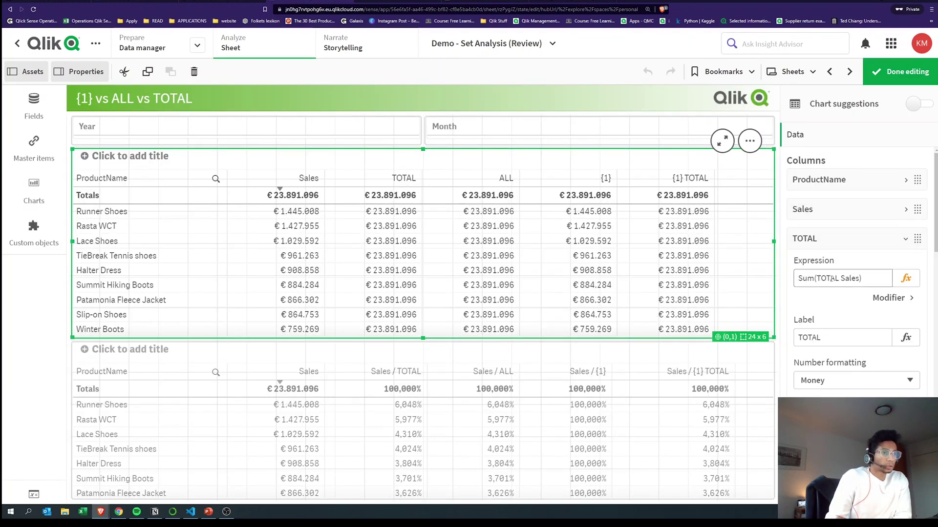
{"action": "left_click", "coordinate": [838, 241]}
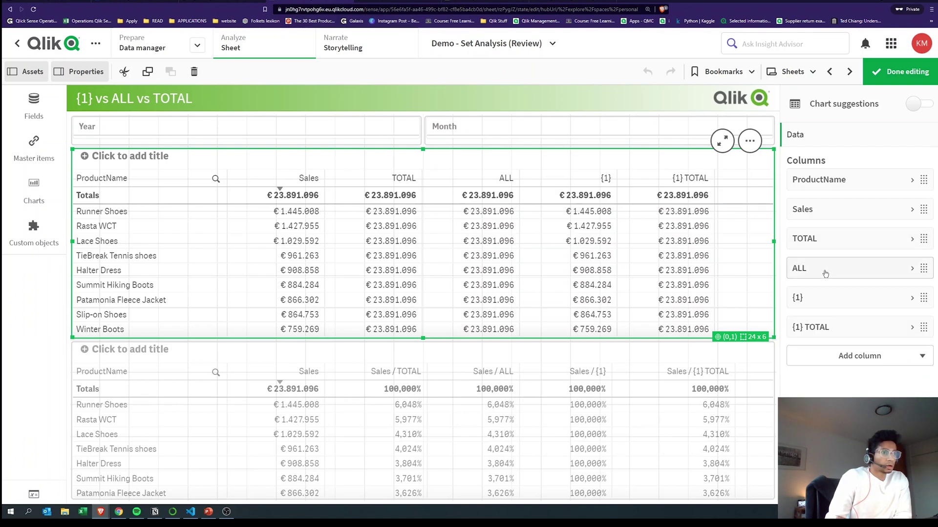
{"action": "left_click", "coordinate": [822, 269]}
{"action": "left_click_drag", "start_coordinate": [814, 308], "coordinate": [829, 308]}
{"action": "left_click", "coordinate": [829, 271]}
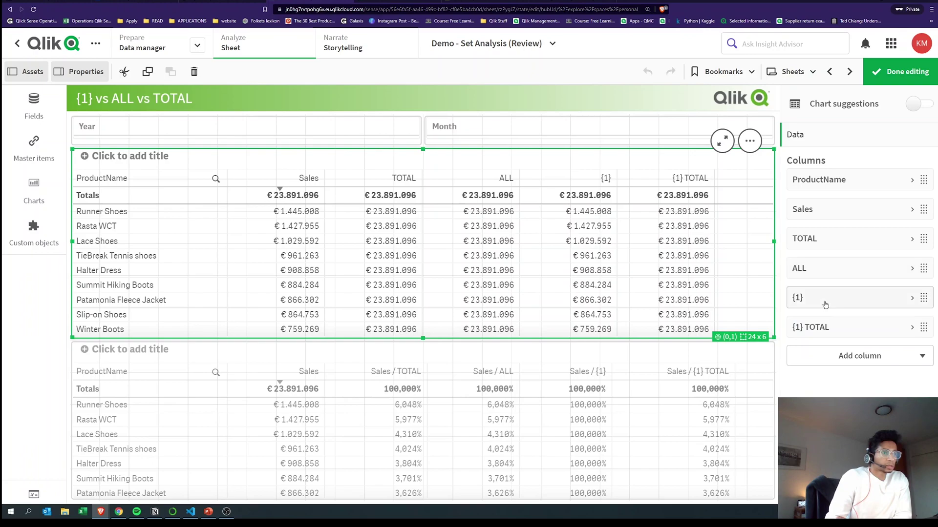
{"action": "left_click", "coordinate": [801, 298]}
{"action": "left_click_drag", "start_coordinate": [815, 338], "coordinate": [823, 337]}
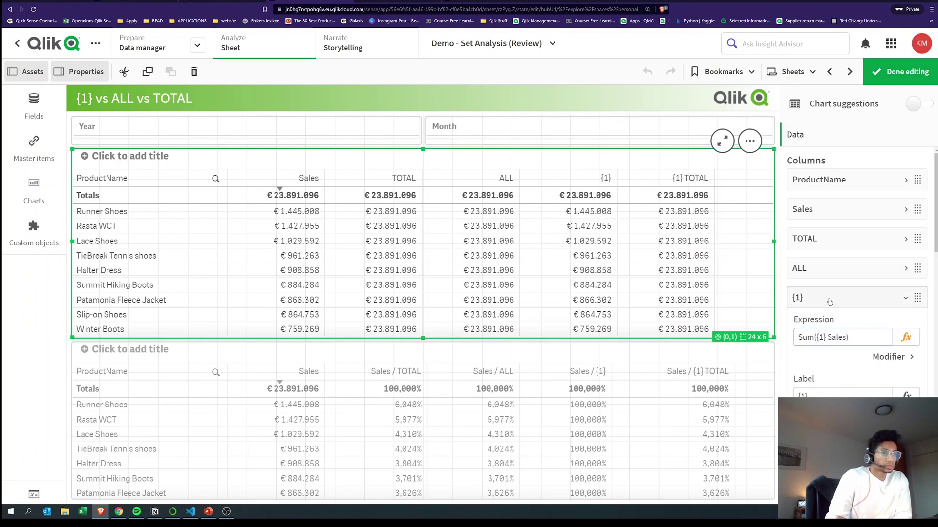
{"action": "left_click", "coordinate": [830, 305]}
{"action": "left_click", "coordinate": [826, 327]}
{"action": "left_click_drag", "start_coordinate": [817, 366], "coordinate": [847, 368]}
{"action": "left_click", "coordinate": [846, 328]}
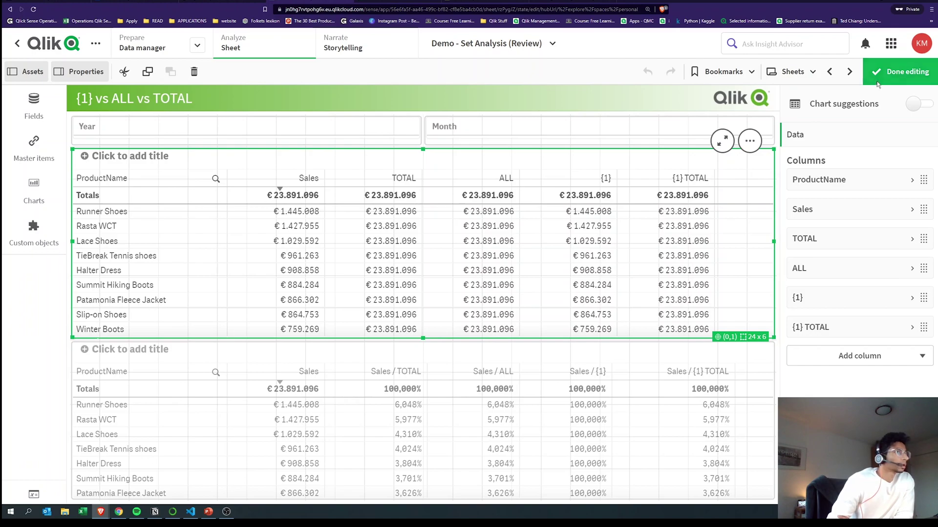
{"action": "left_click", "coordinate": [900, 71]}
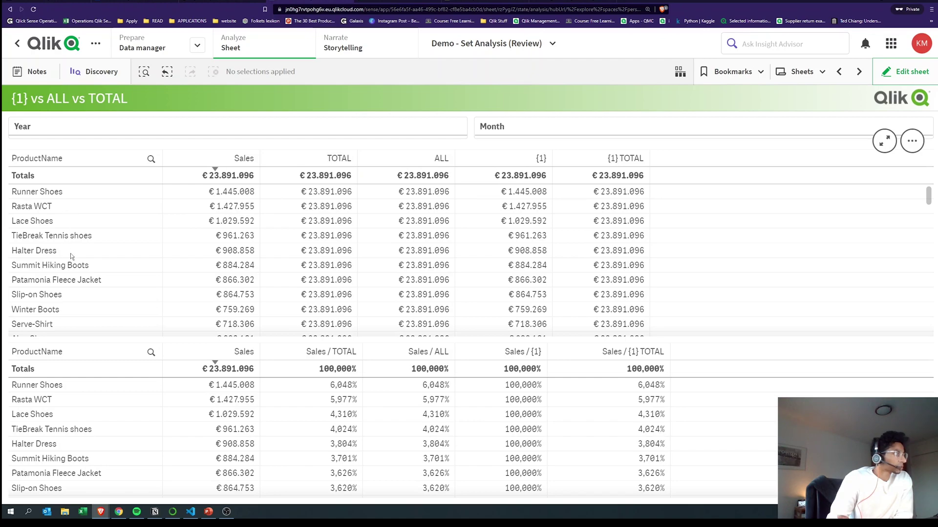
- Select Slip-on Shoes and Winter Boots in the upper table's ProductName column
{"action": "left_click_drag", "start_coordinate": [72, 292], "coordinate": [74, 315]}
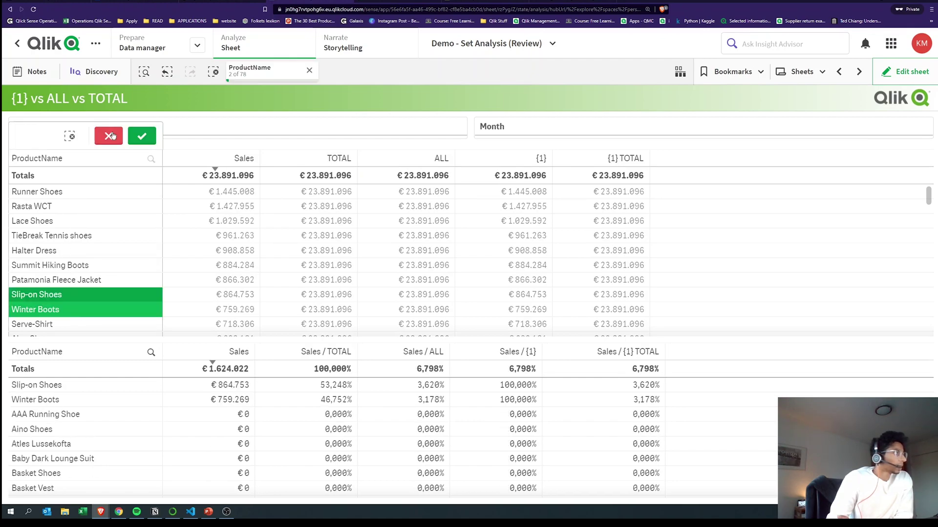
- Confirm the two-product selection, then clear it with Ctrl+Shift+D
{"action": "left_click", "coordinate": [115, 139]}
{"action": "key", "text": "ctrl+shift+d"}
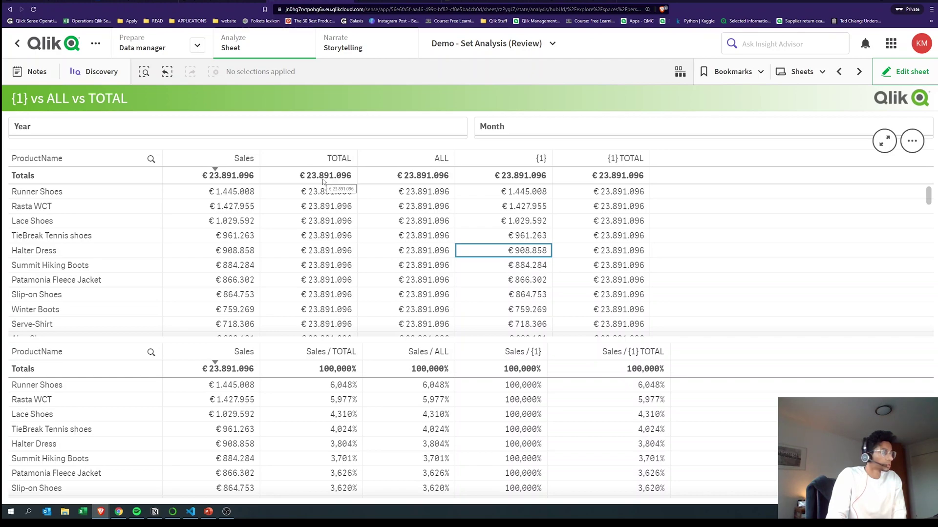
- Pick Year 2014 in the Year filter, then clear the 2014 selection
{"action": "left_click", "coordinate": [139, 130]}
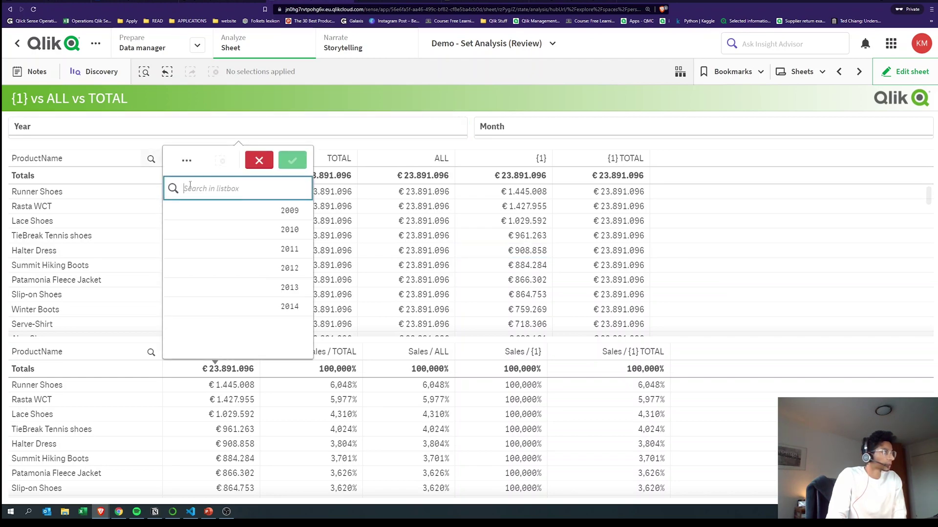
{"action": "left_click", "coordinate": [293, 308]}
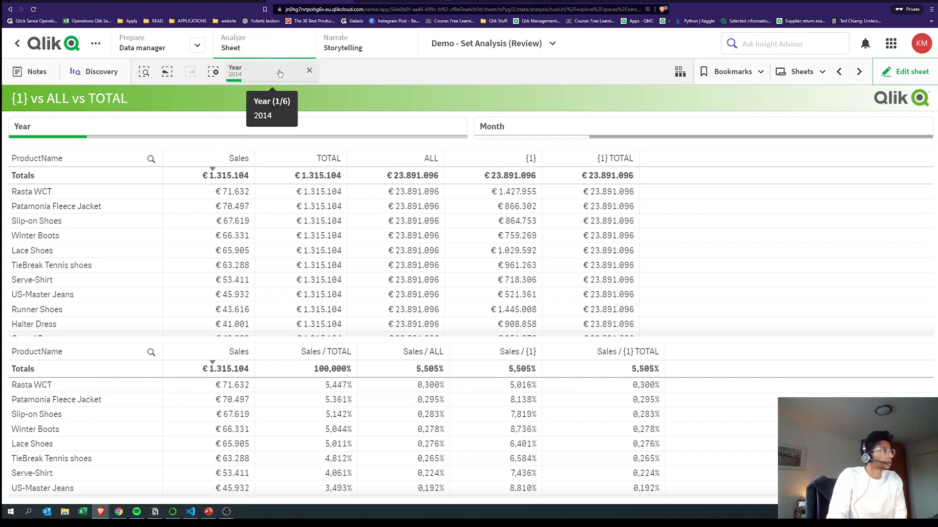
{"action": "left_click", "coordinate": [309, 70]}
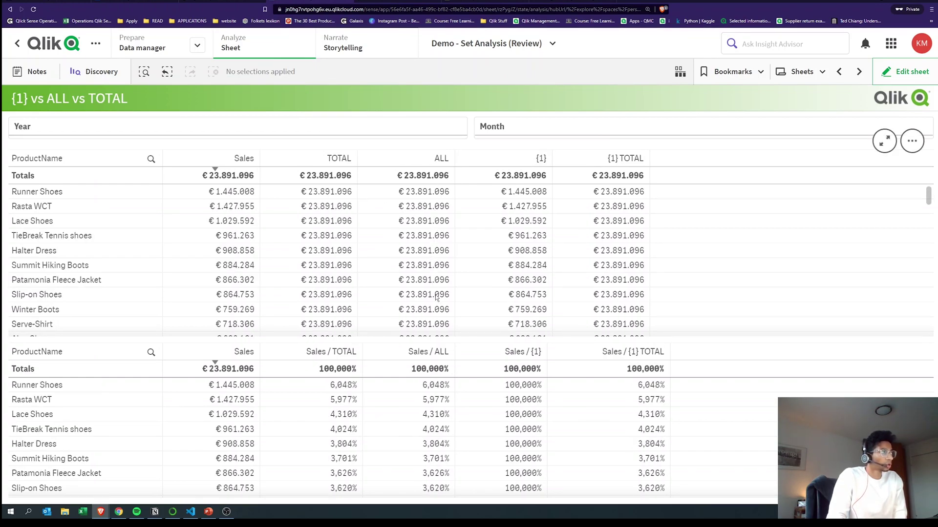
- Reselect and confirm Year 2014, then clear the Year 2014 chip again
{"action": "left_click", "coordinate": [117, 141]}
{"action": "left_click", "coordinate": [288, 307]}
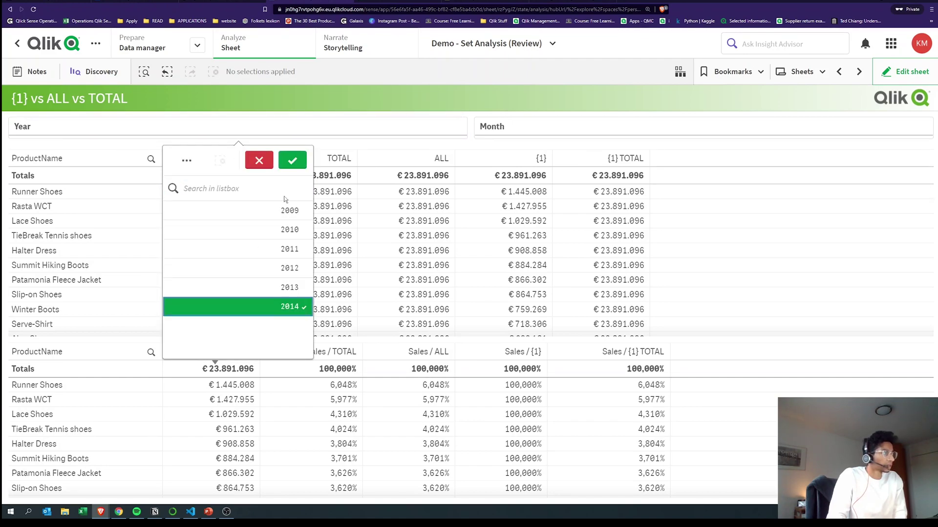
{"action": "left_click", "coordinate": [292, 161]}
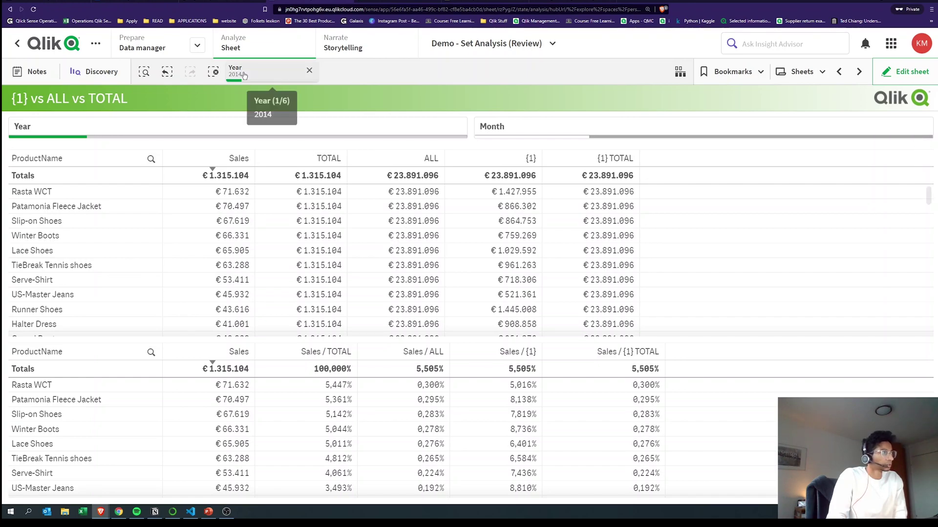
{"action": "left_click", "coordinate": [309, 70]}
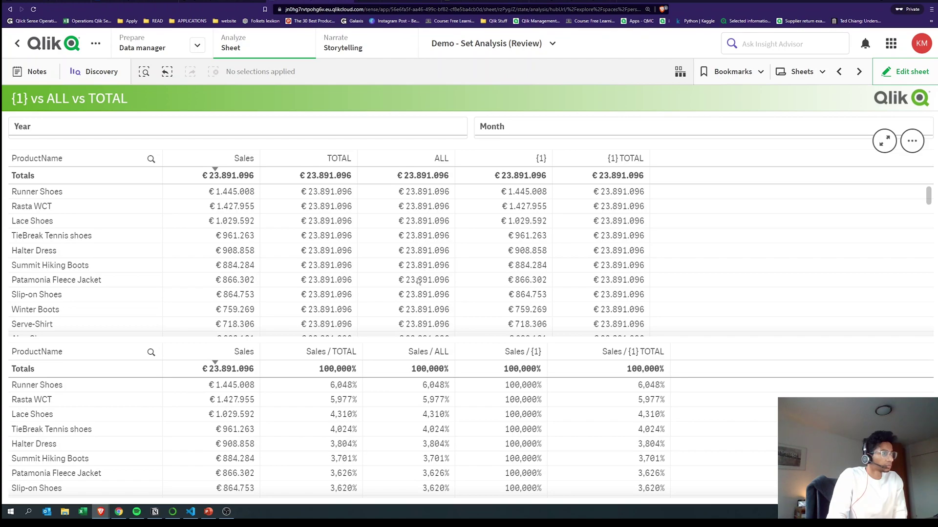
{"action": "left_click", "coordinate": [162, 133]}
- Select and confirm Year 2012, then remove it with the Year chip's X
{"action": "left_click", "coordinate": [263, 268]}
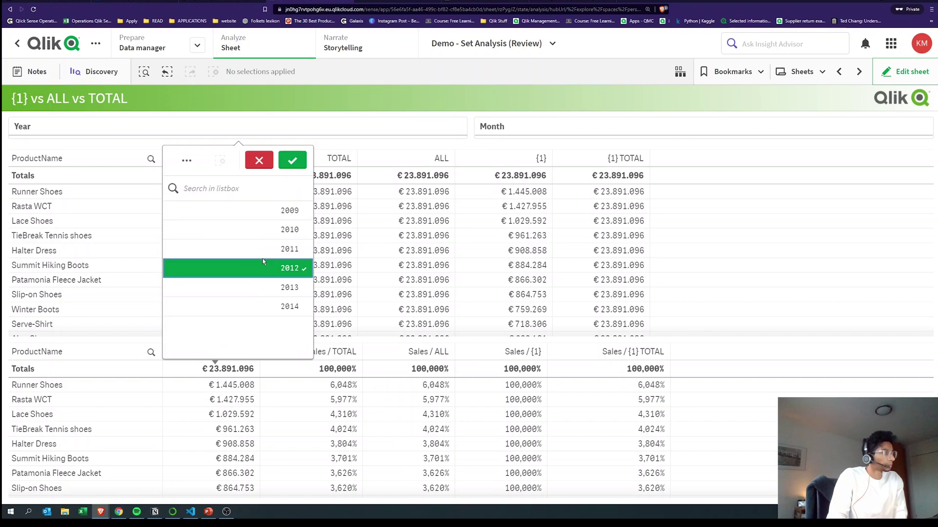
{"action": "left_click", "coordinate": [291, 166]}
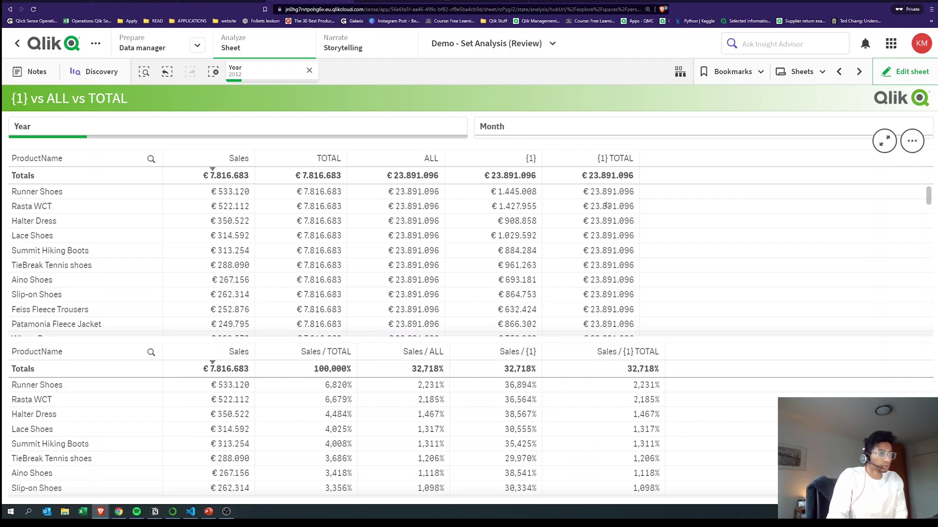
{"action": "left_click", "coordinate": [309, 71]}
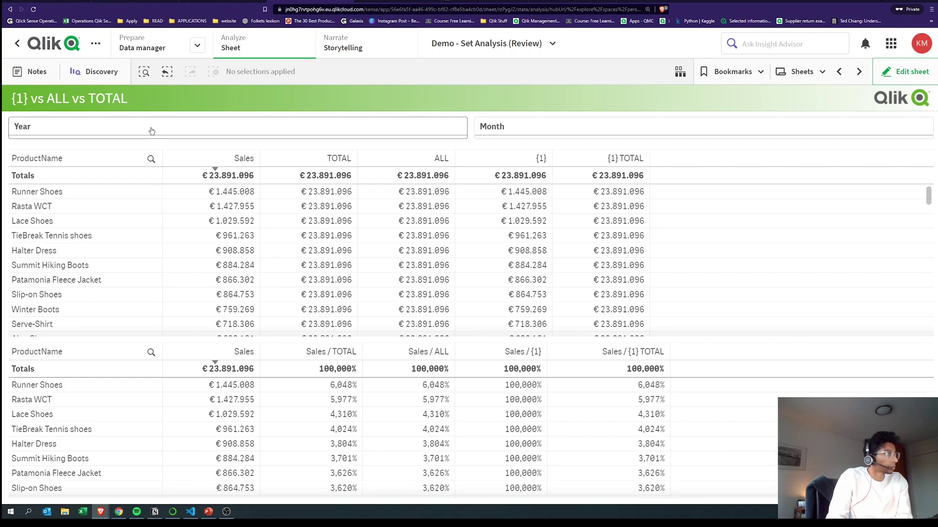
- Select and confirm Year 2012, clear it, then reopen the Year value list
{"action": "left_click", "coordinate": [230, 128]}
{"action": "left_click", "coordinate": [268, 268]}
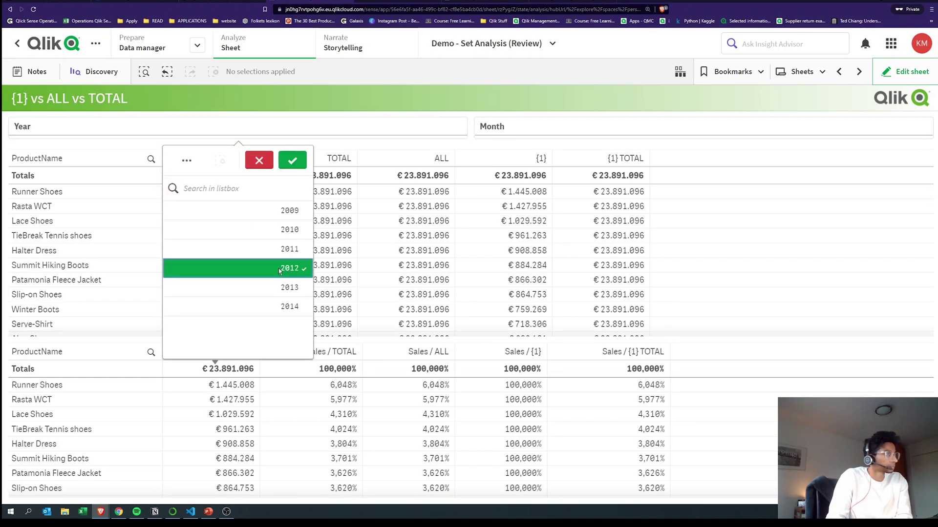
{"action": "left_click", "coordinate": [292, 161]}
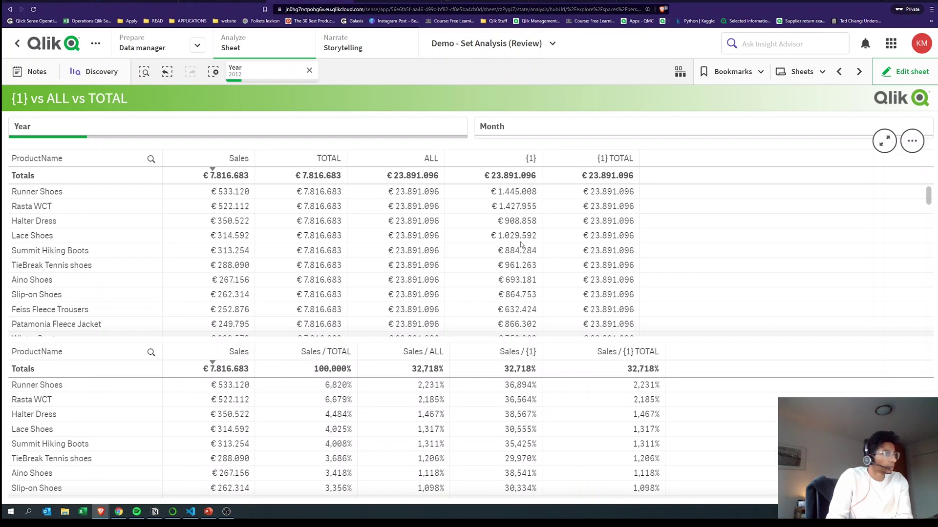
{"action": "left_click", "coordinate": [309, 70]}
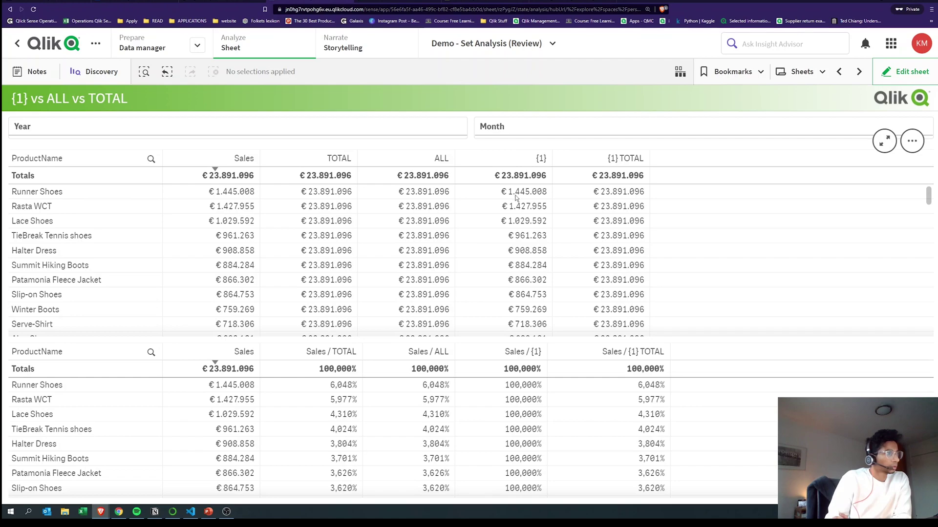
{"action": "left_click", "coordinate": [199, 132]}
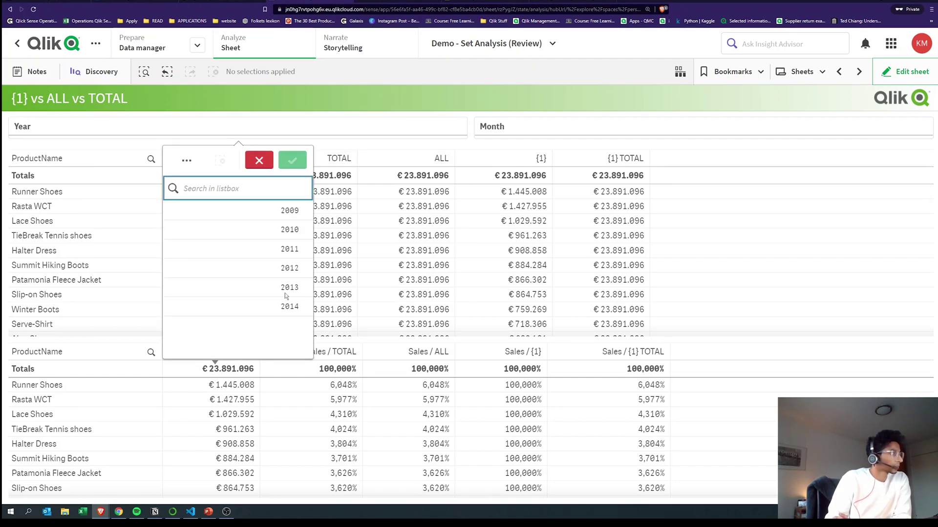
- Select and confirm Year 2013, then clear the Year 2013 chip
{"action": "left_click", "coordinate": [287, 289]}
{"action": "left_click", "coordinate": [292, 160]}
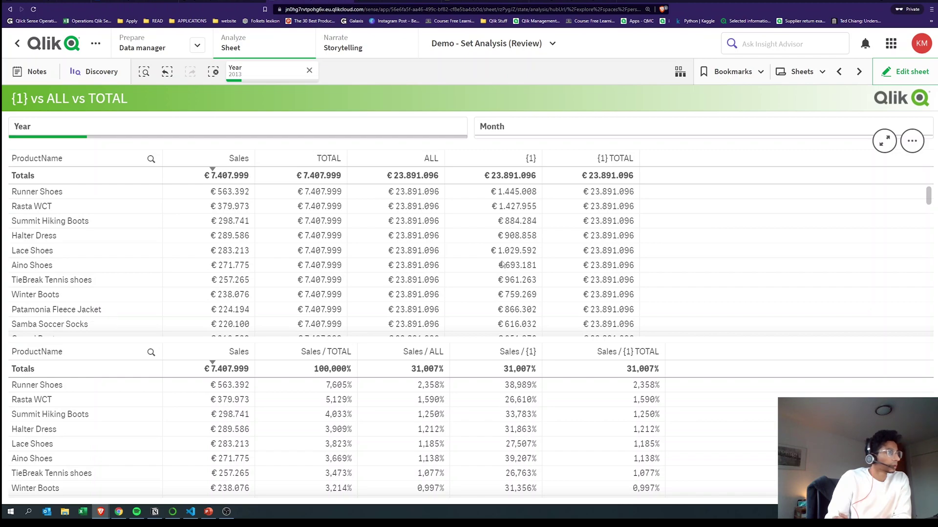
{"action": "left_click", "coordinate": [309, 72]}
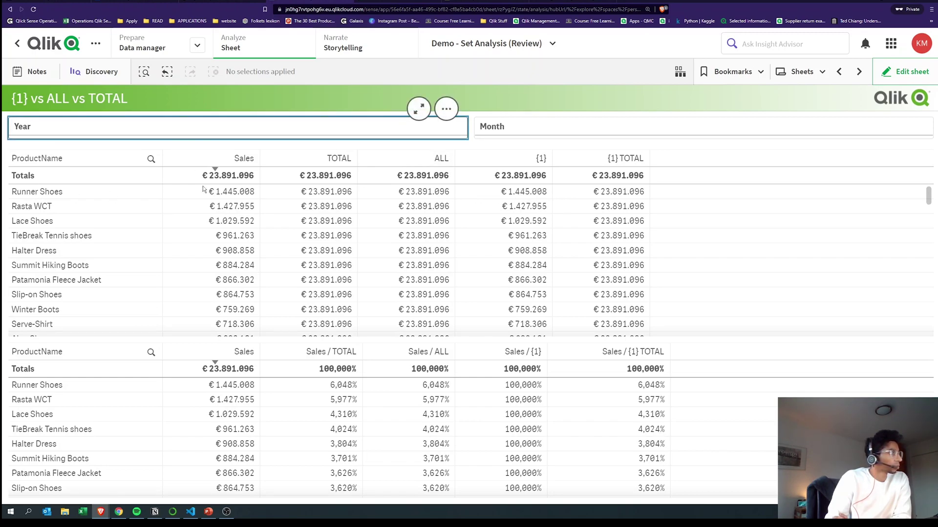
- Select and confirm Year 2012 in the Year filter pane
{"action": "left_click", "coordinate": [220, 128]}
{"action": "left_click", "coordinate": [266, 268]}
{"action": "left_click", "coordinate": [293, 161]}
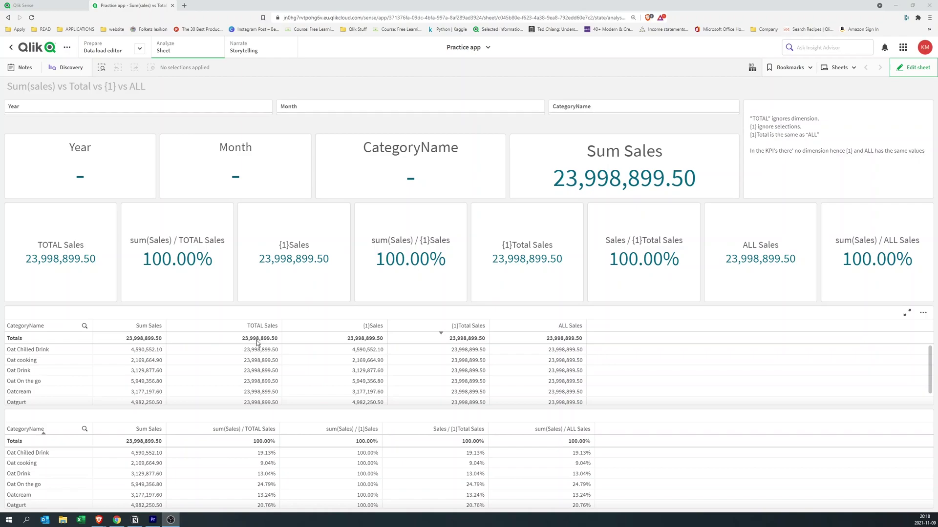
- Select and confirm Year 2020 in the Practice app sheet's Year filter
{"action": "left_click", "coordinate": [57, 111]}
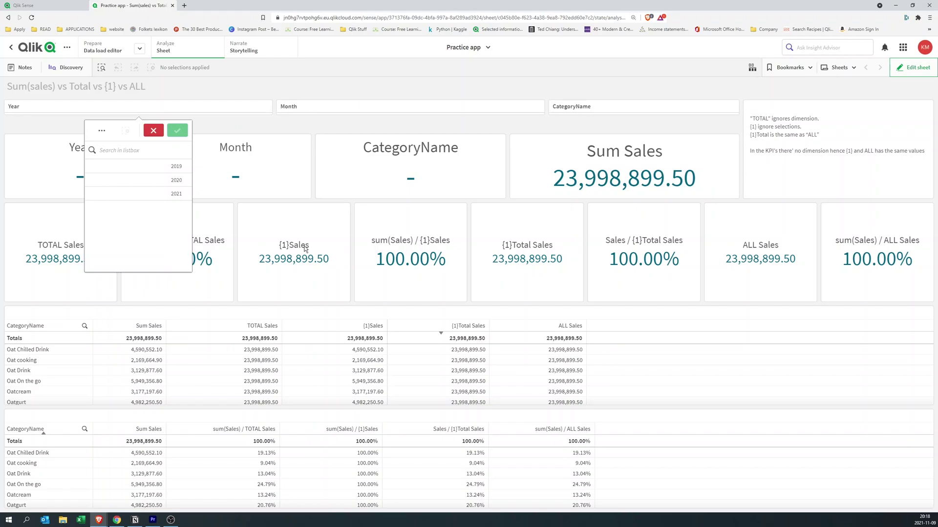
{"action": "left_click", "coordinate": [169, 180]}
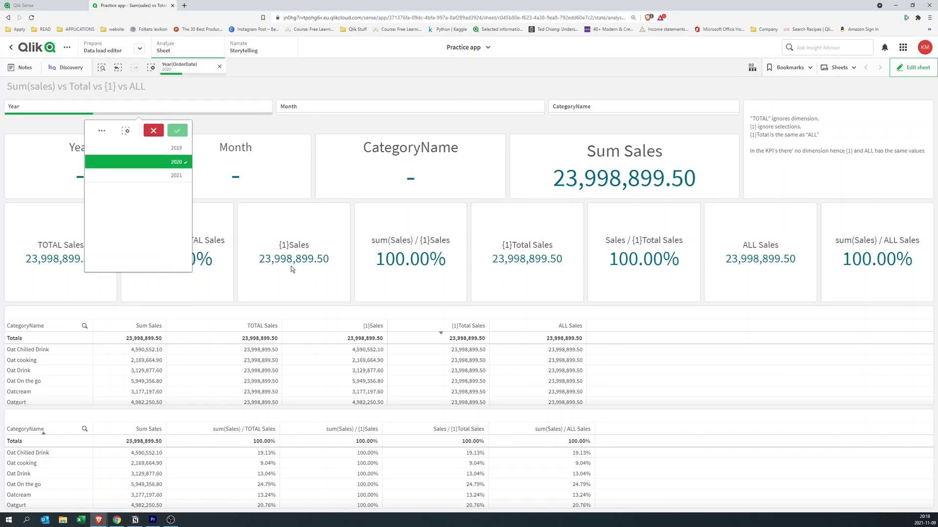
{"action": "left_click", "coordinate": [271, 261]}
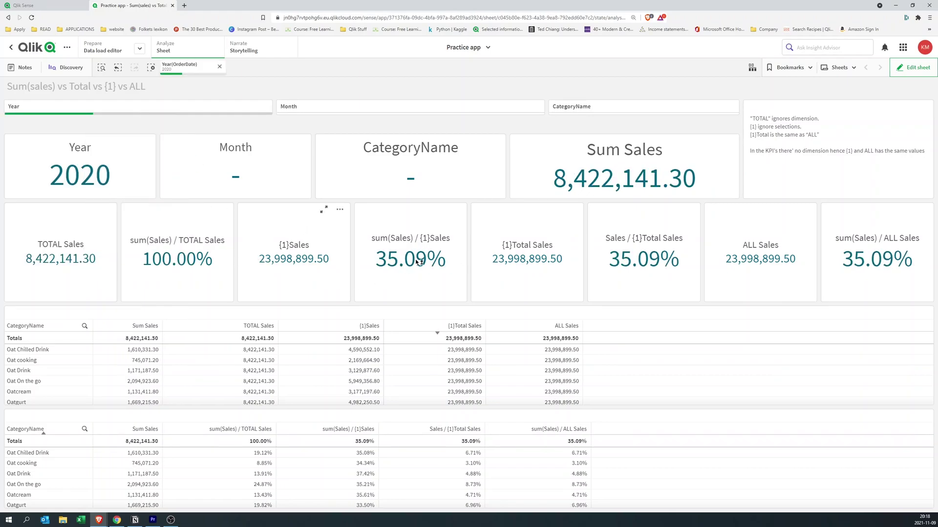